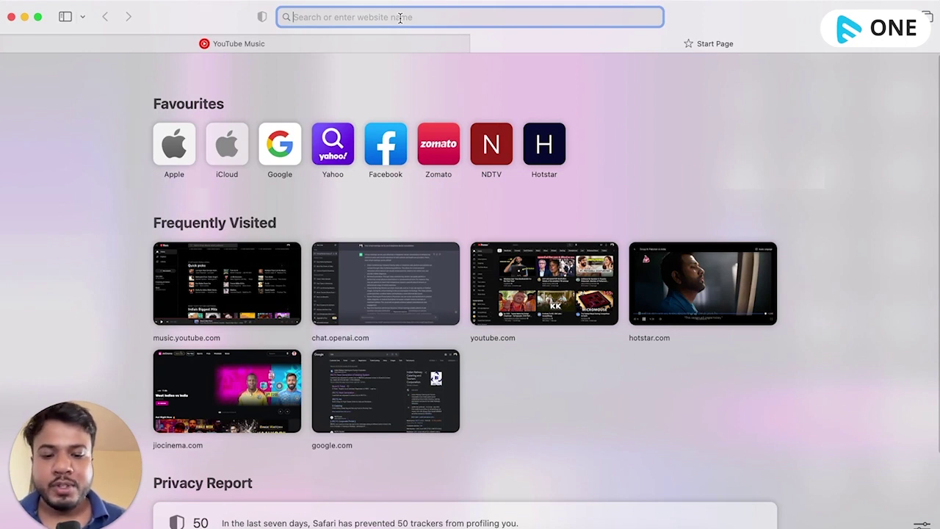
Go to muvi.com and open the Muvi One 14-day free trial sign-up form
type("muvi.c")
key("Return")
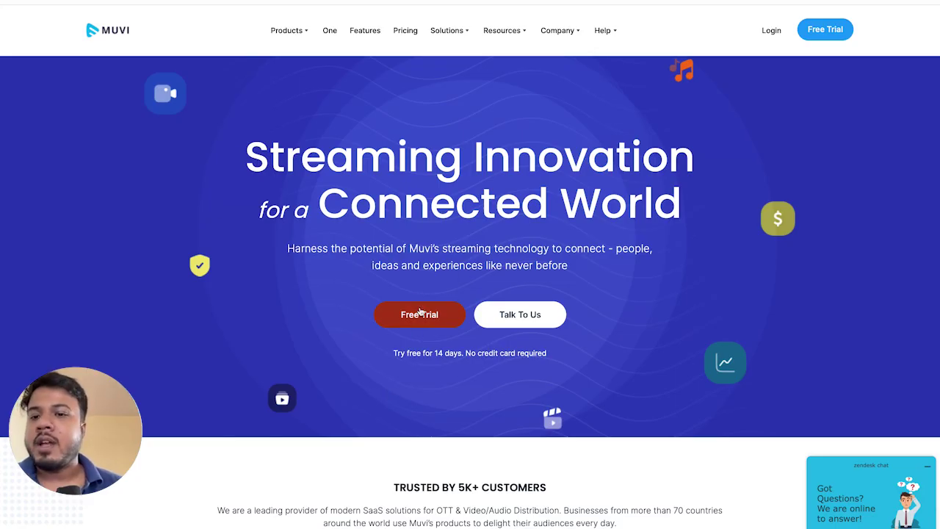
left_click(420, 313)
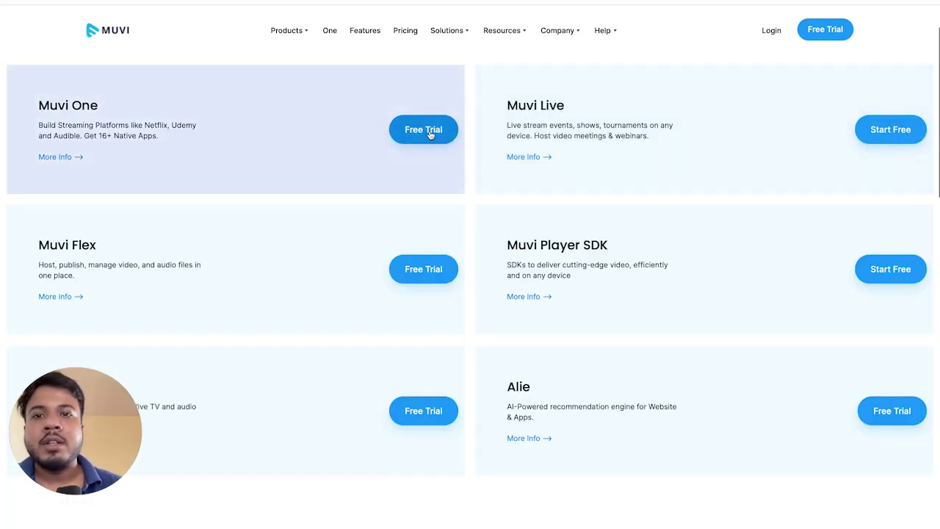
left_click(430, 133)
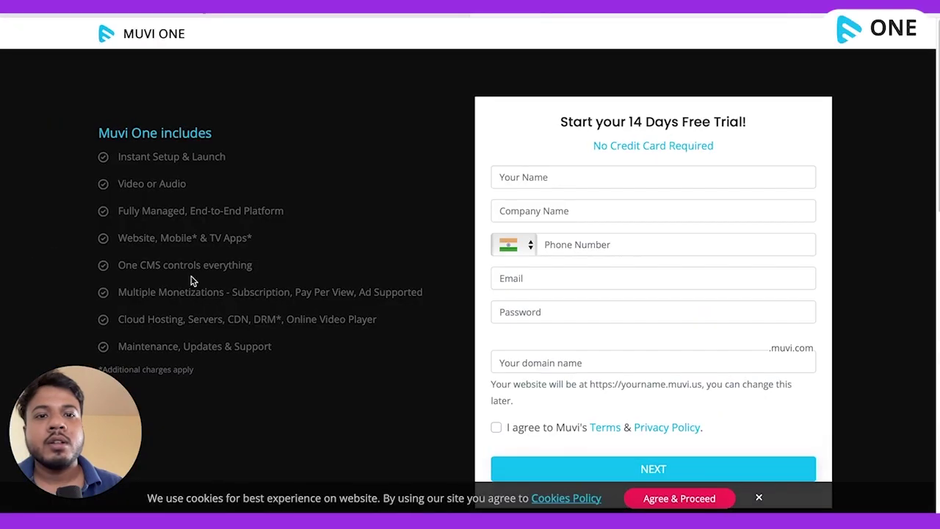
Fill in the trial sign-up details, accept the terms, submit, validate the OTP, and decline saving the password
left_click(579, 172)
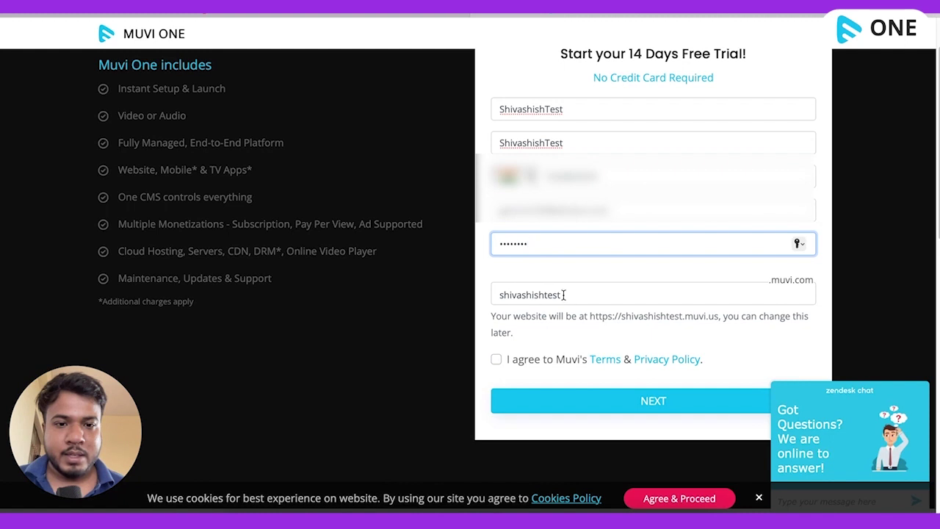
left_click(496, 359)
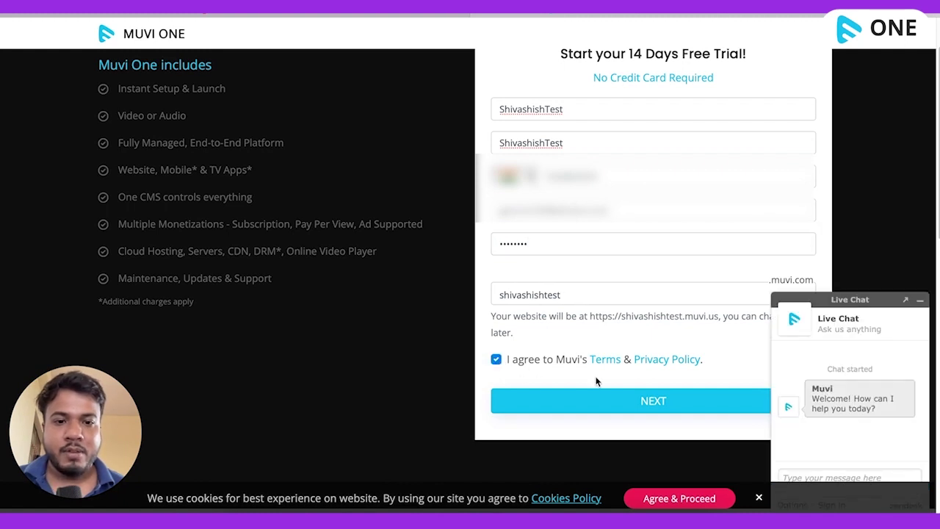
left_click(633, 405)
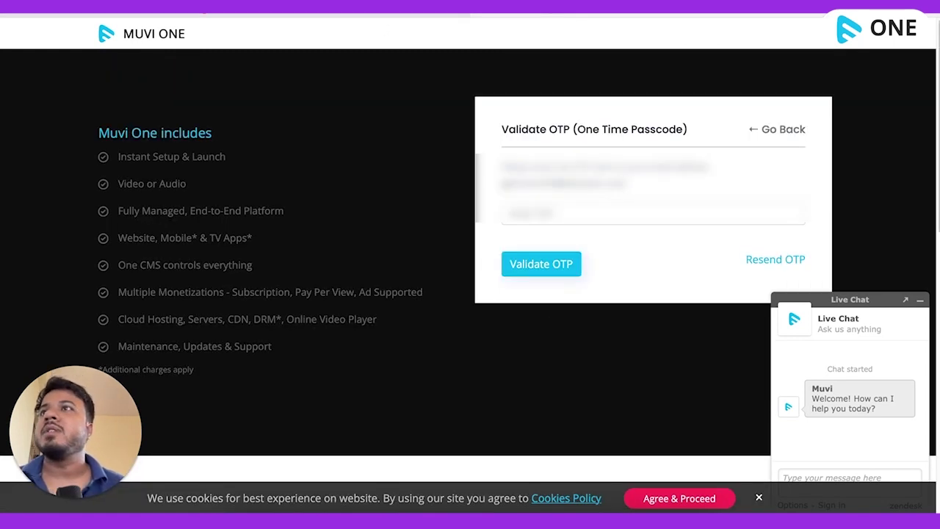
left_click(550, 269)
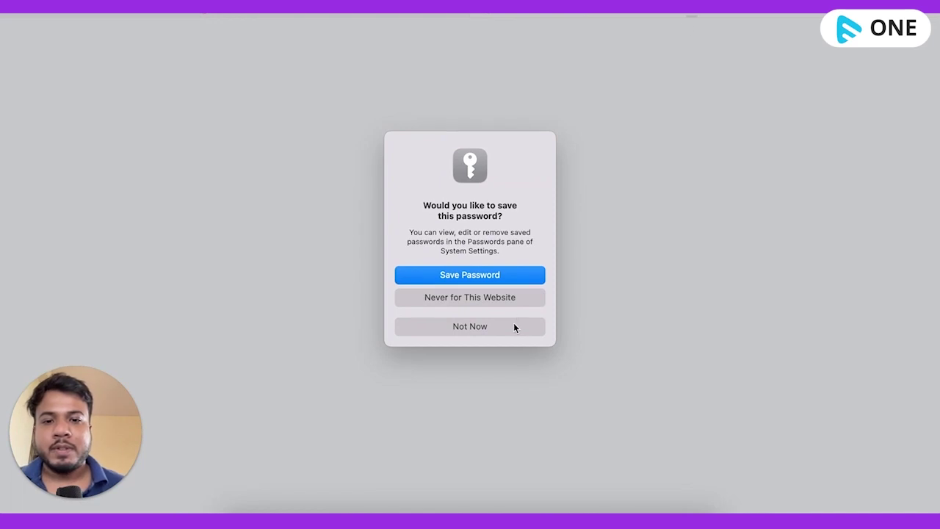
left_click(513, 327)
Open Content Management > Content Library to list the existing content items
scroll(524, 70, "down", 2)
scroll(525, 70, "up", 2)
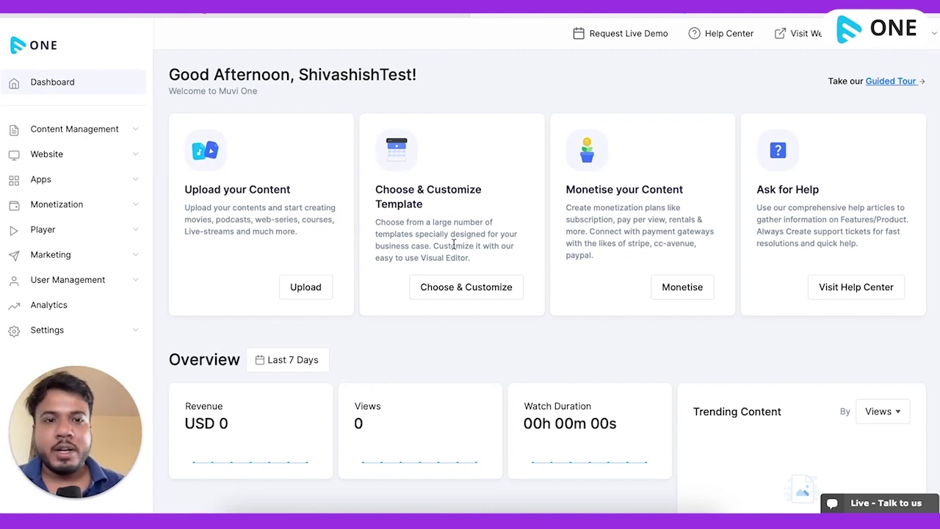
left_click(74, 128)
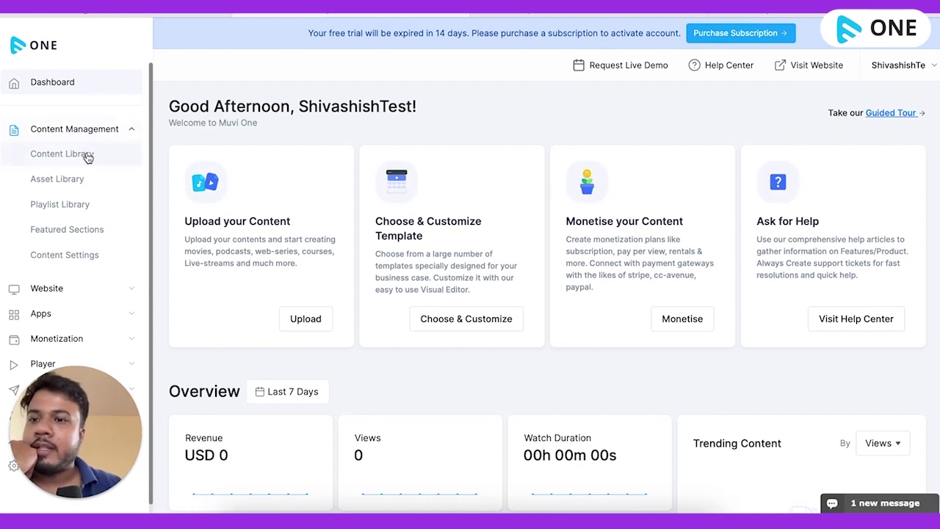
left_click(87, 156)
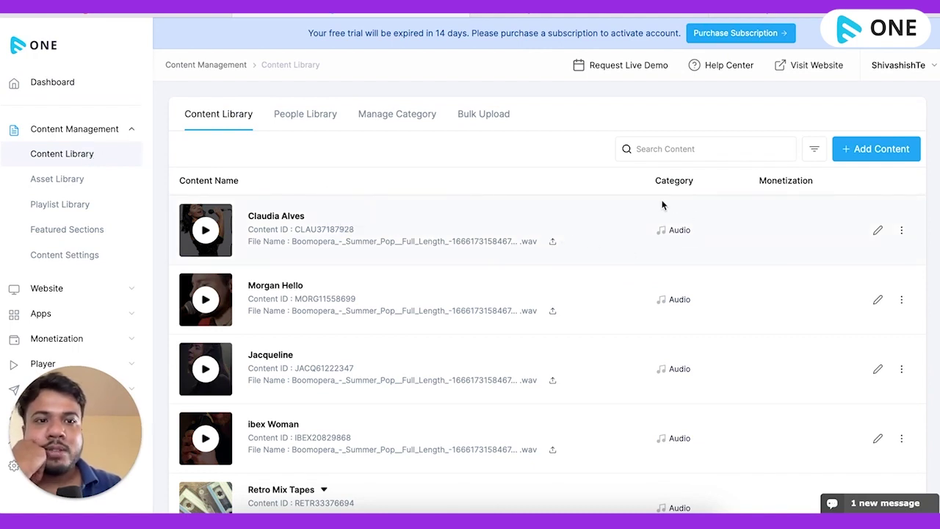
Add a new content item named 'Test'
left_click(856, 150)
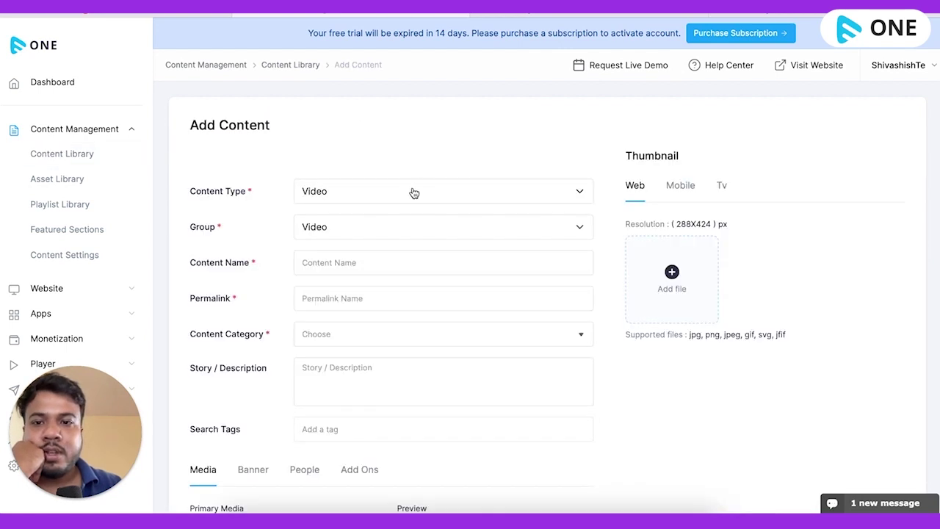
scroll(403, 261, "down", 1)
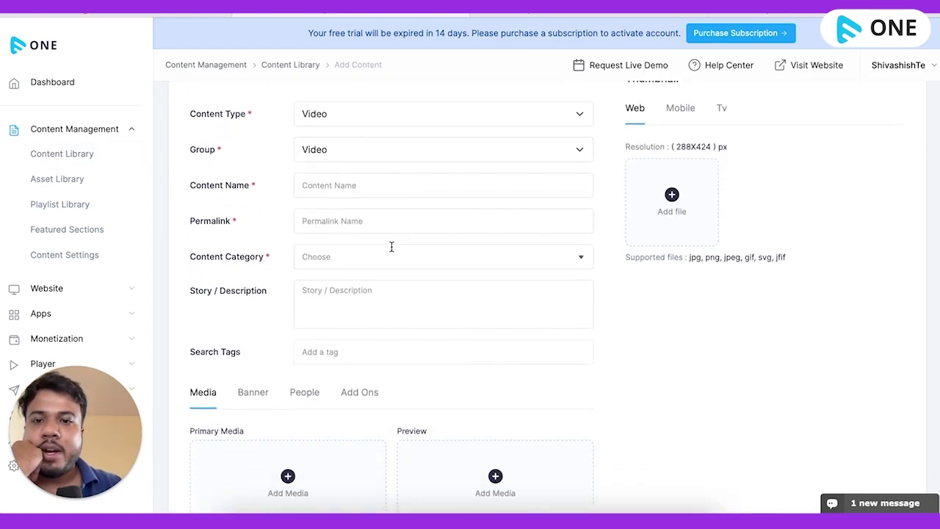
left_click(387, 190)
type("Test")
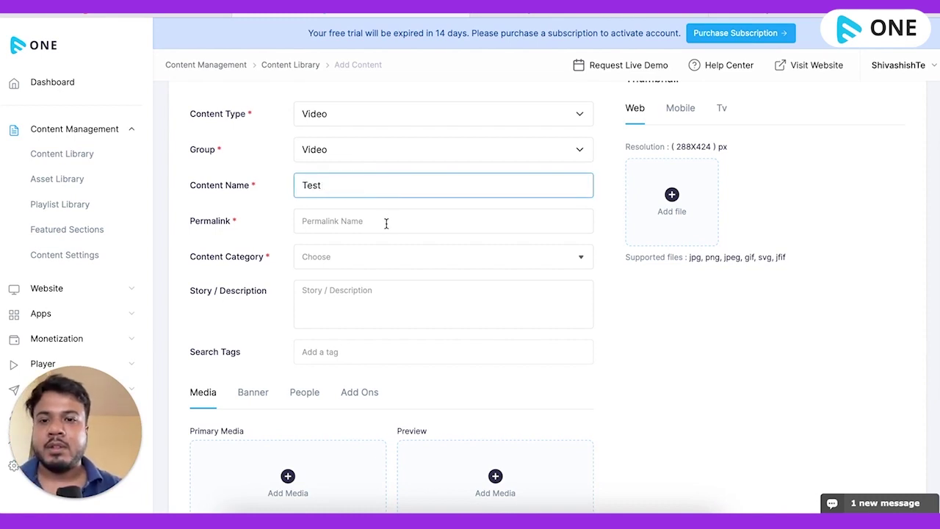
scroll(387, 219, "down", 1)
scroll(387, 220, "down", 1)
scroll(379, 198, "down", 1)
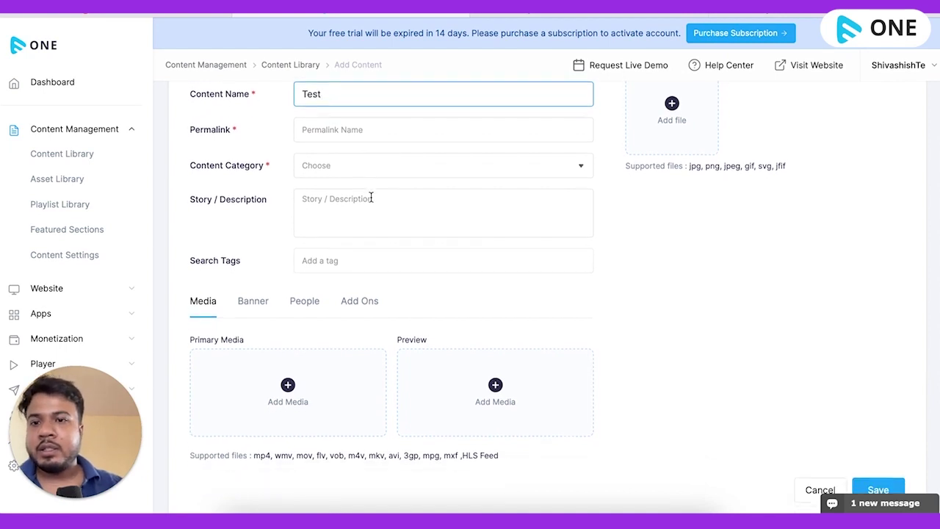
Set the content category to Video and begin adding the primary media
left_click(582, 167)
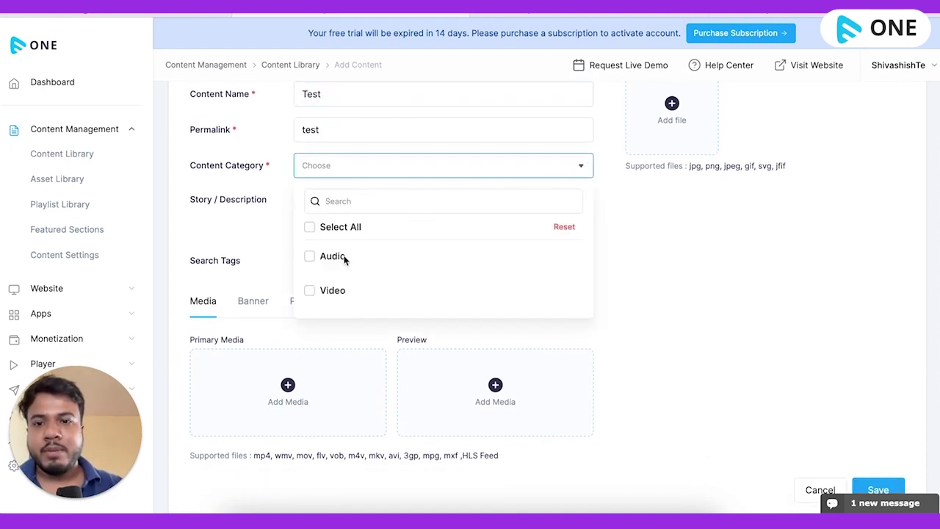
left_click(310, 291)
left_click(647, 311)
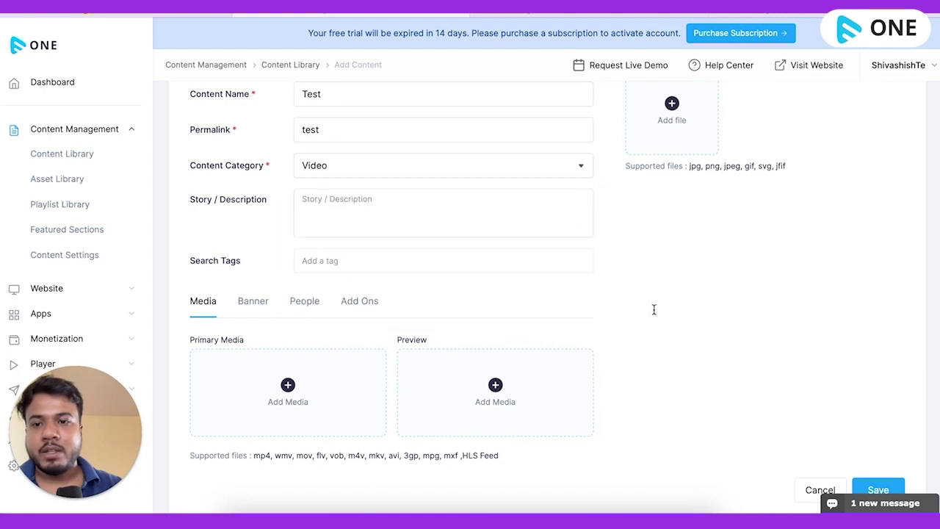
scroll(345, 316, "down", 2)
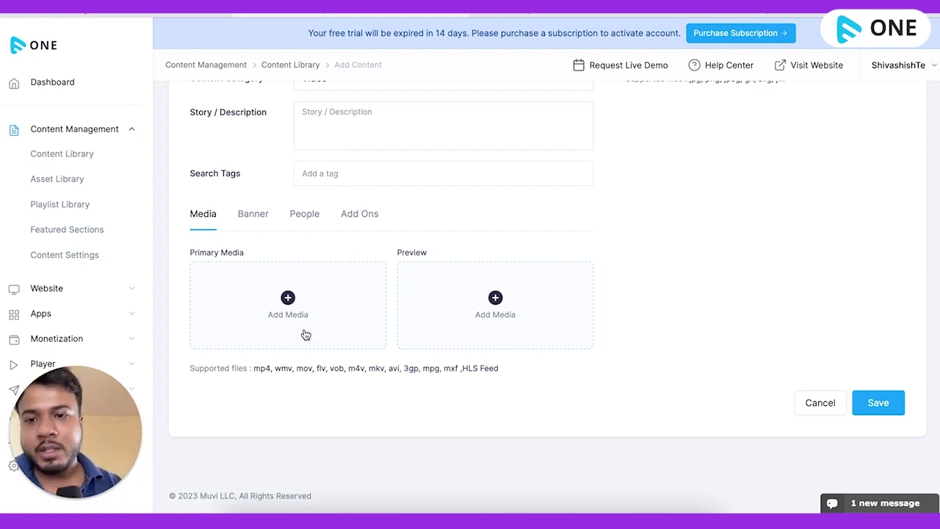
left_click(288, 298)
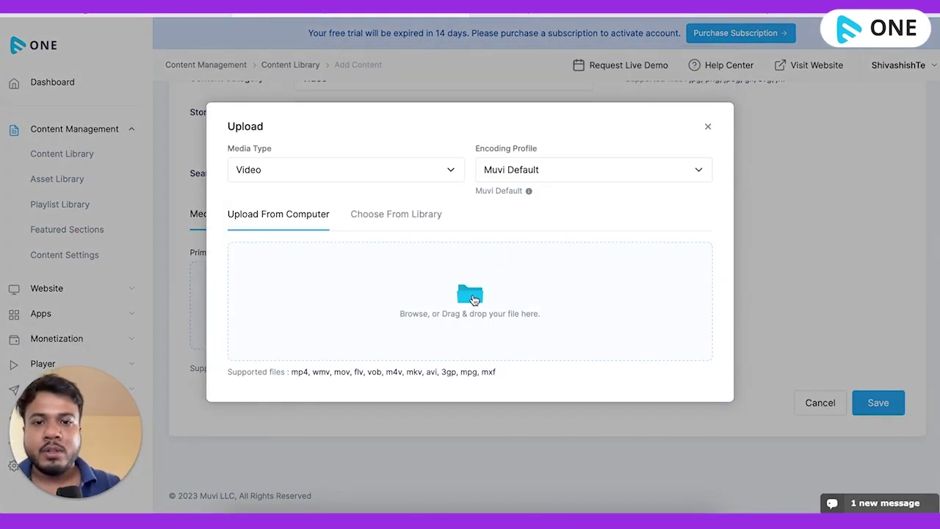
Upload Test.MOV from the Downloads folder as the entry's primary media
left_click(470, 297)
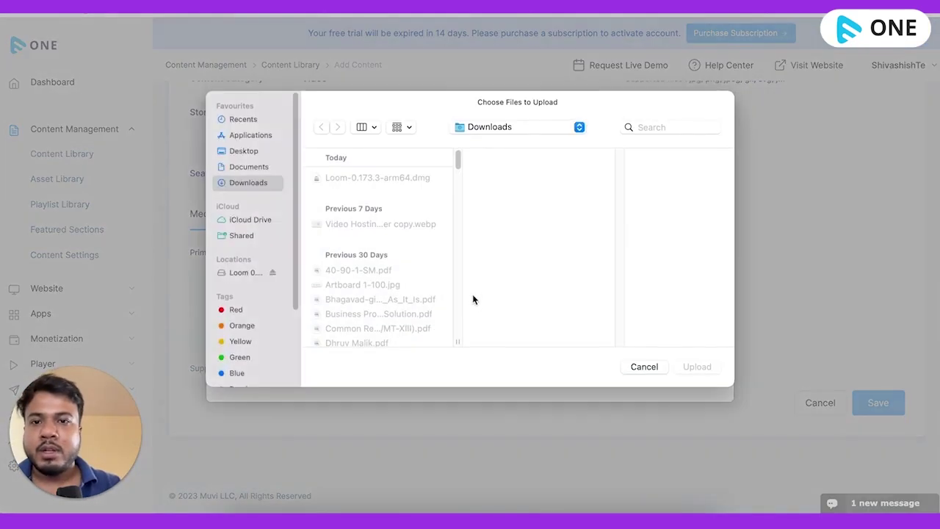
left_click(256, 167)
left_click(257, 152)
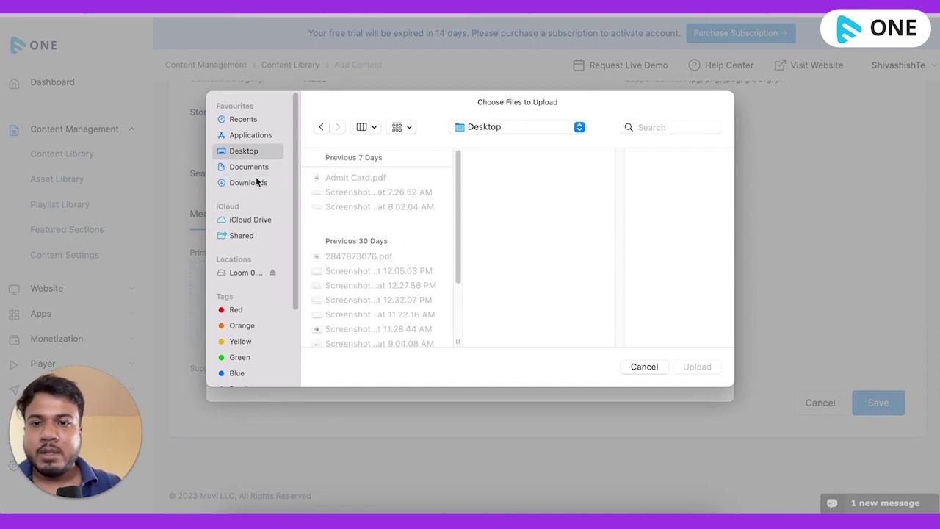
left_click(257, 183)
left_click(351, 193)
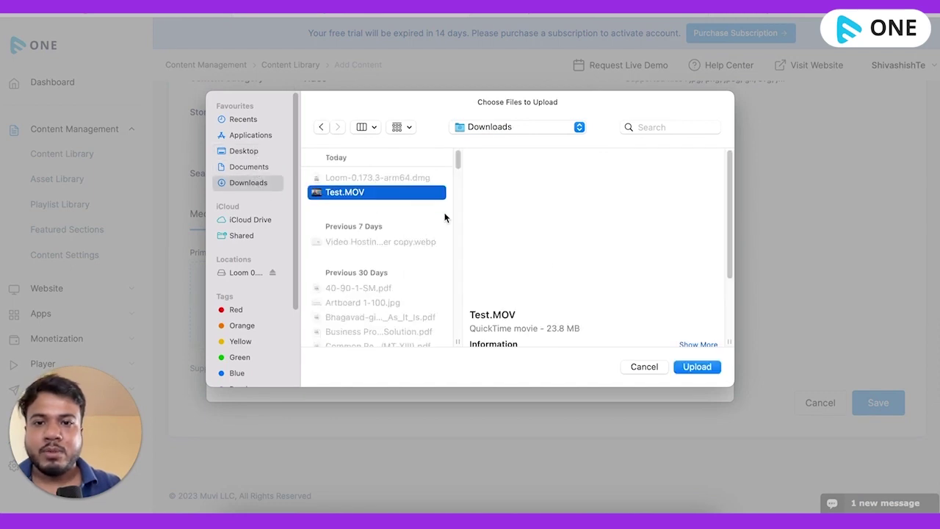
left_click(693, 365)
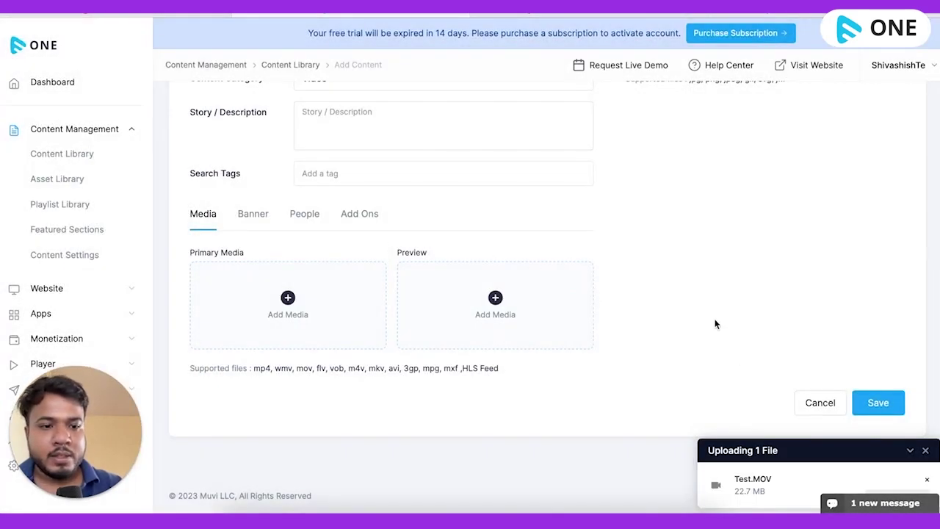
Review the entry's banner image, people credits and add-on files sections
scroll(715, 323, "down", 1)
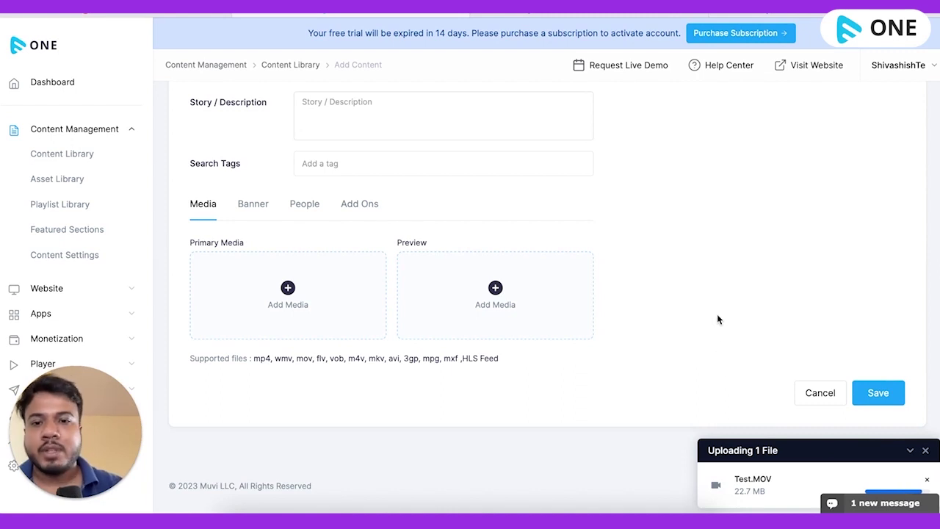
scroll(711, 304, "up", 4)
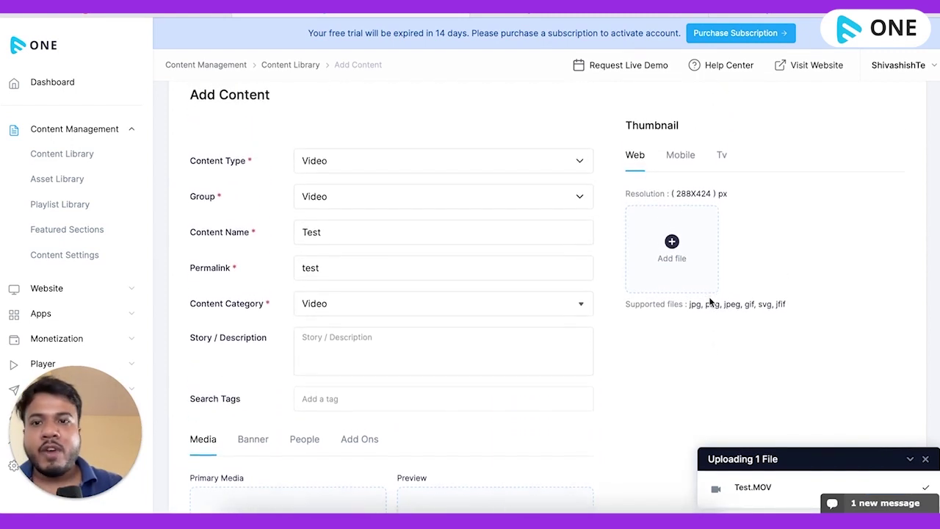
scroll(709, 301, "down", 4)
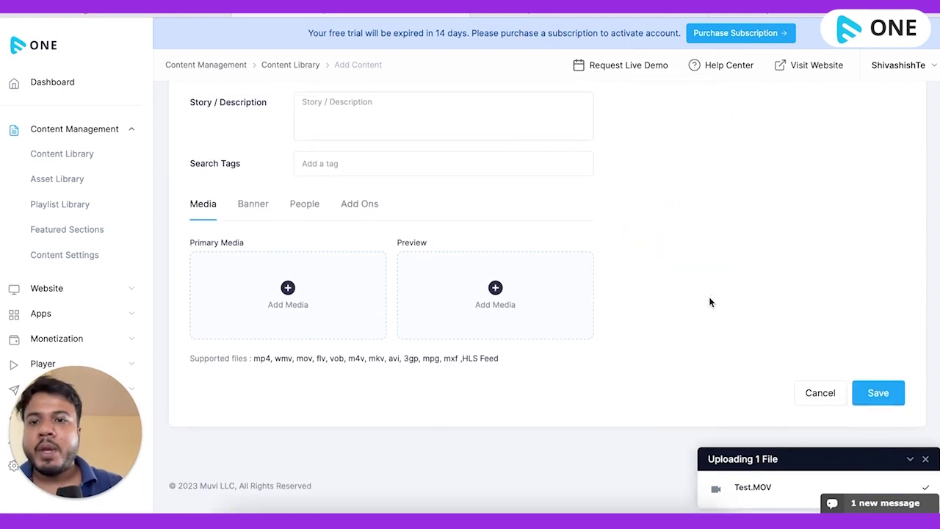
left_click(249, 209)
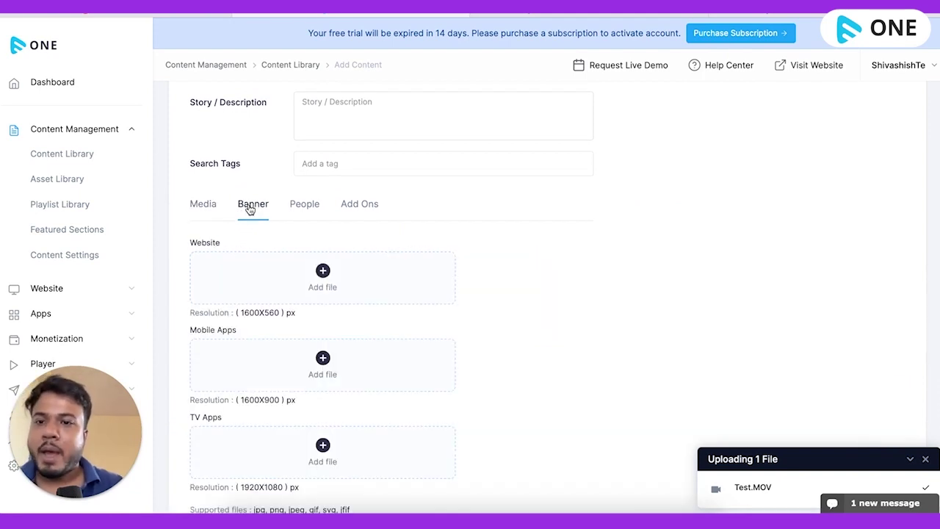
scroll(248, 279, "down", 2)
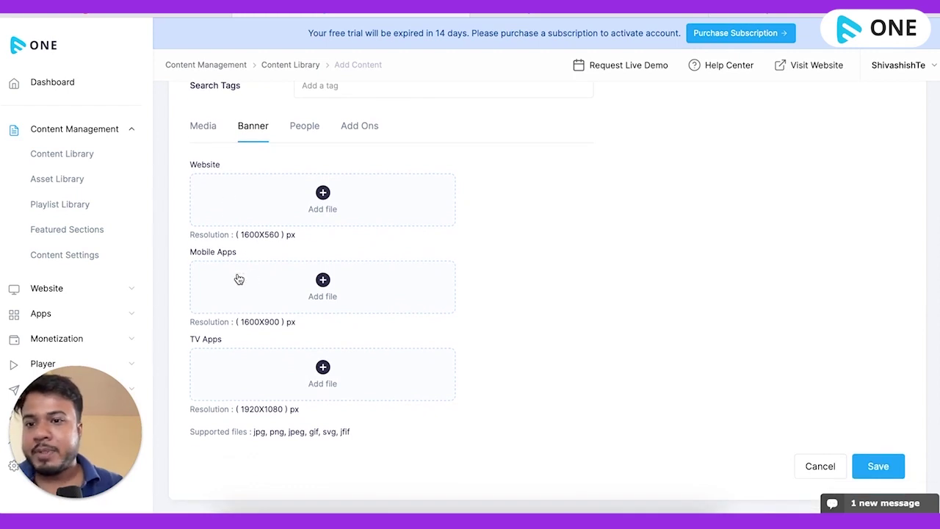
scroll(255, 372, "down", 1)
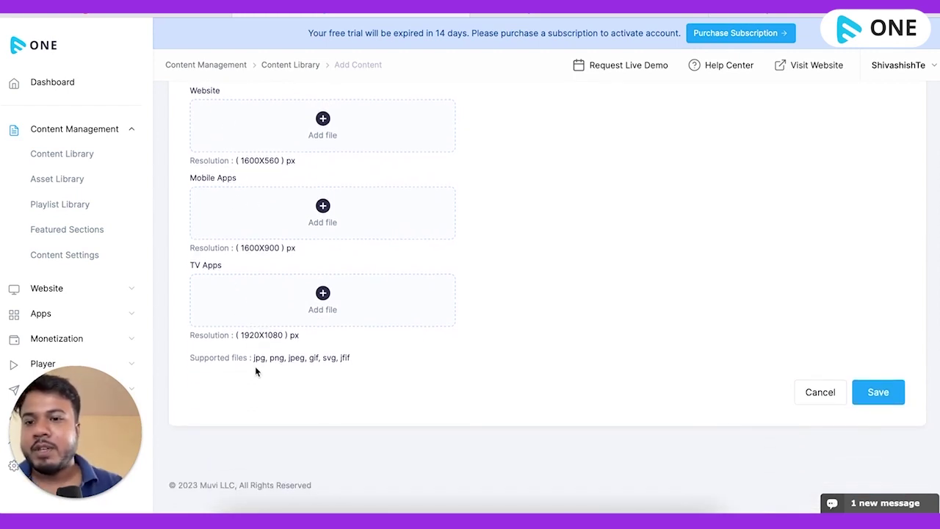
scroll(256, 373, "up", 2)
scroll(256, 372, "up", 1)
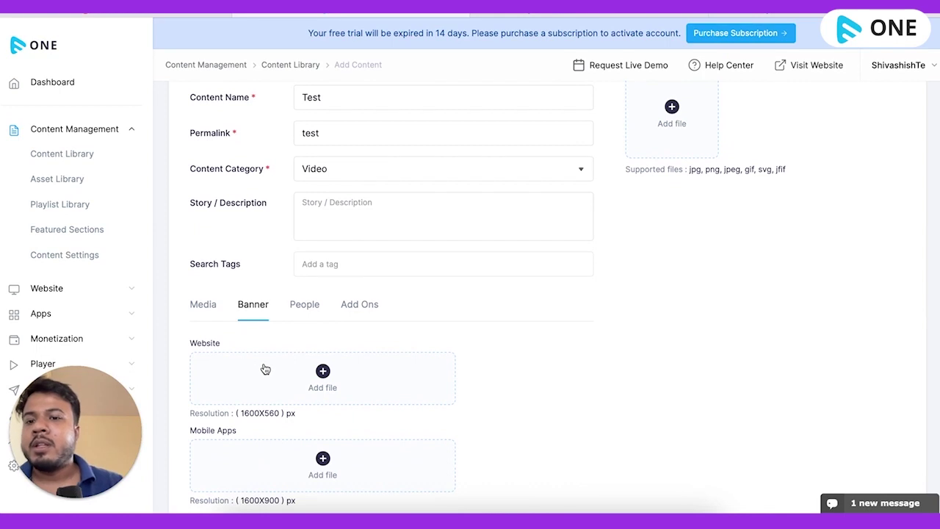
left_click(315, 310)
left_click(359, 307)
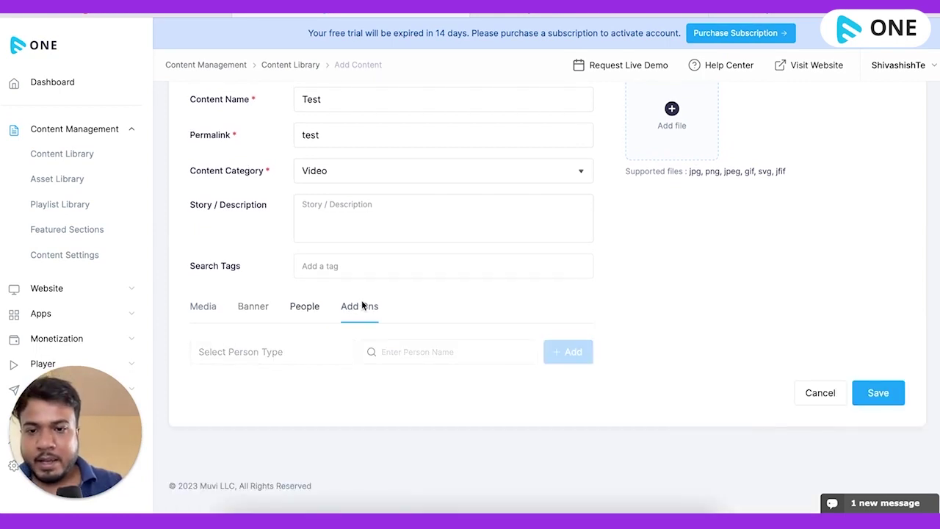
Check the uploaded video on the Media tab and save the Test content
left_click(205, 310)
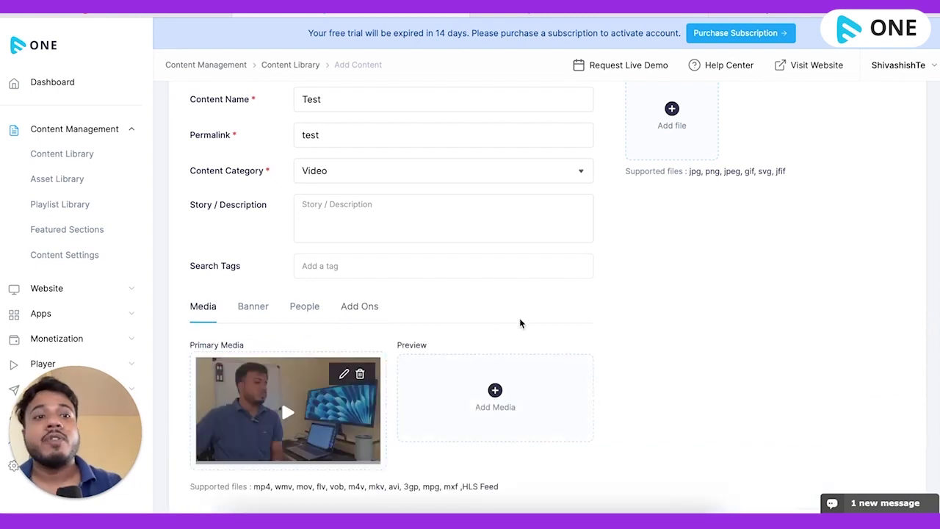
scroll(671, 323, "up", 3)
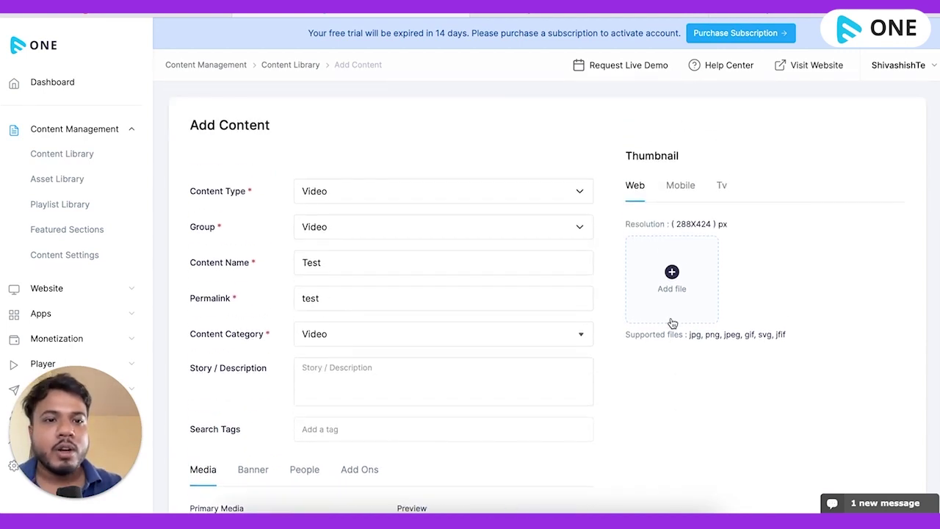
scroll(624, 341, "down", 5)
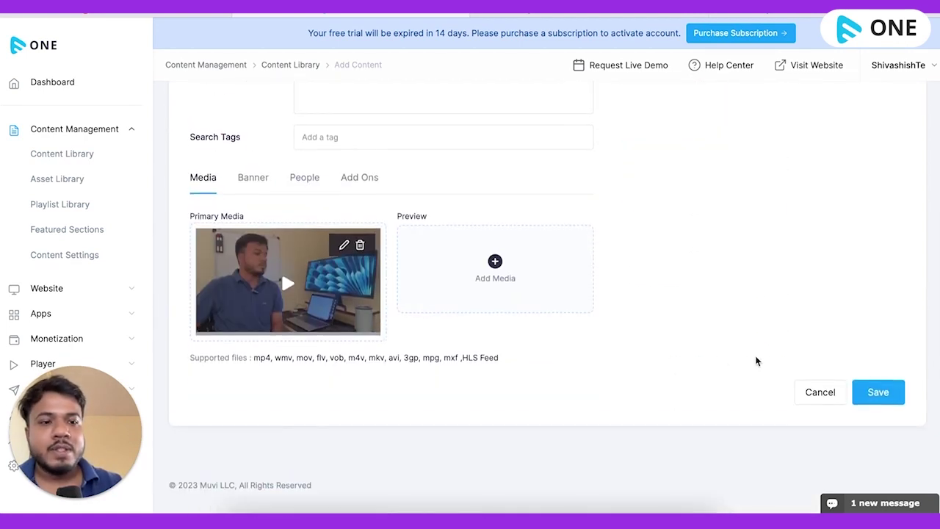
left_click(878, 393)
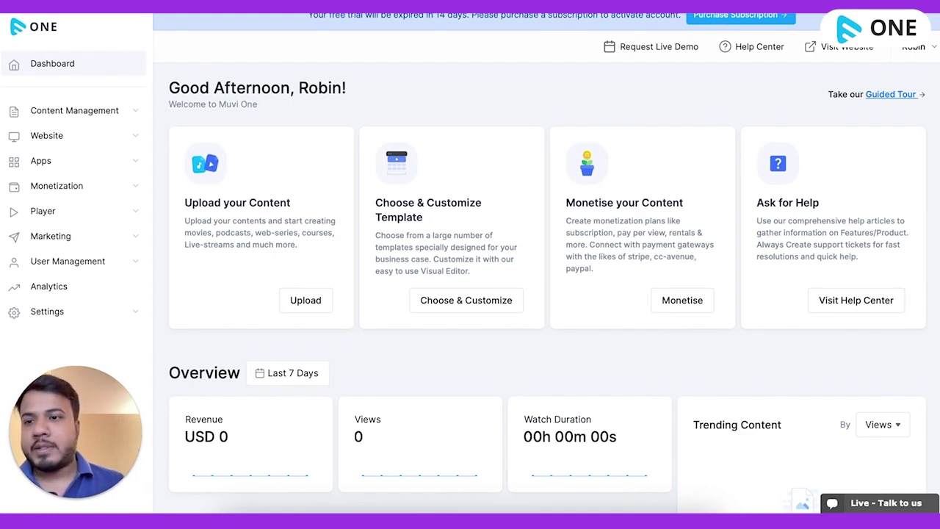
Open Apps > App Dashboard and scroll to the Android TV App in All Apps
left_click(135, 162)
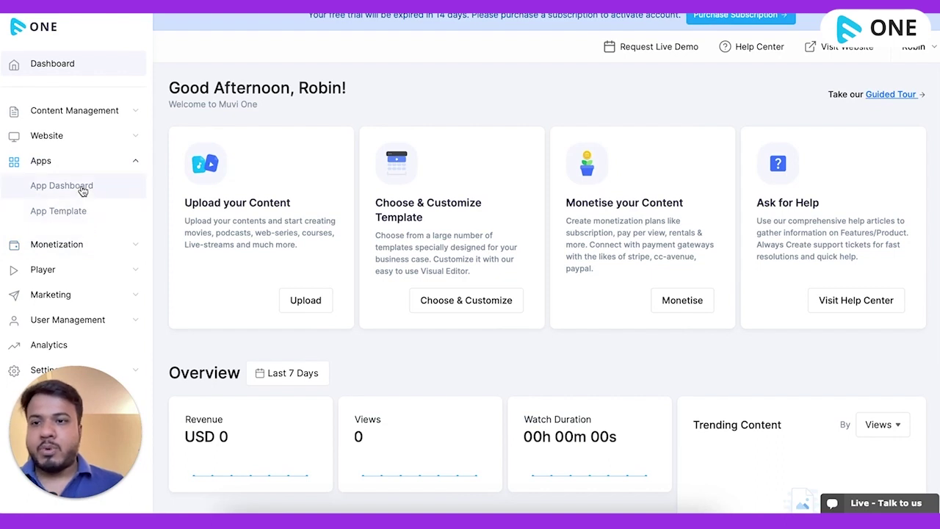
left_click(83, 191)
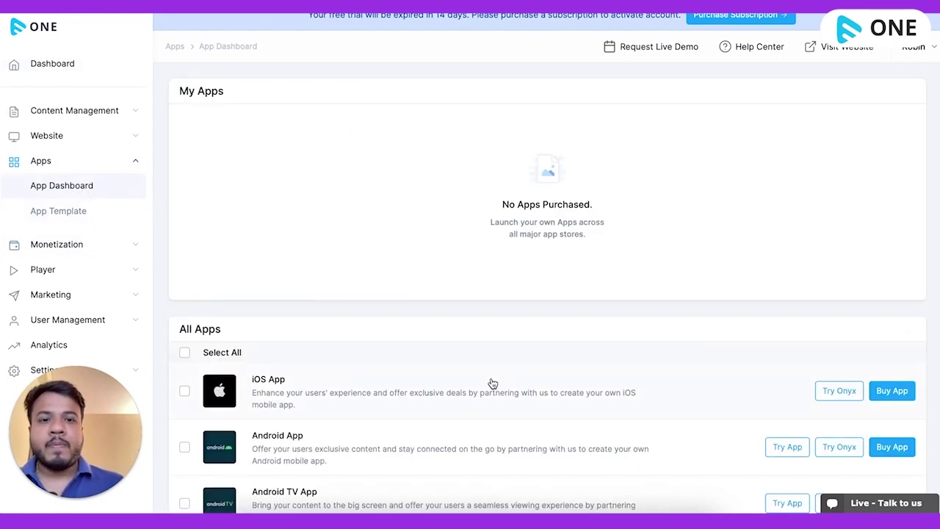
scroll(491, 383, "down", 1)
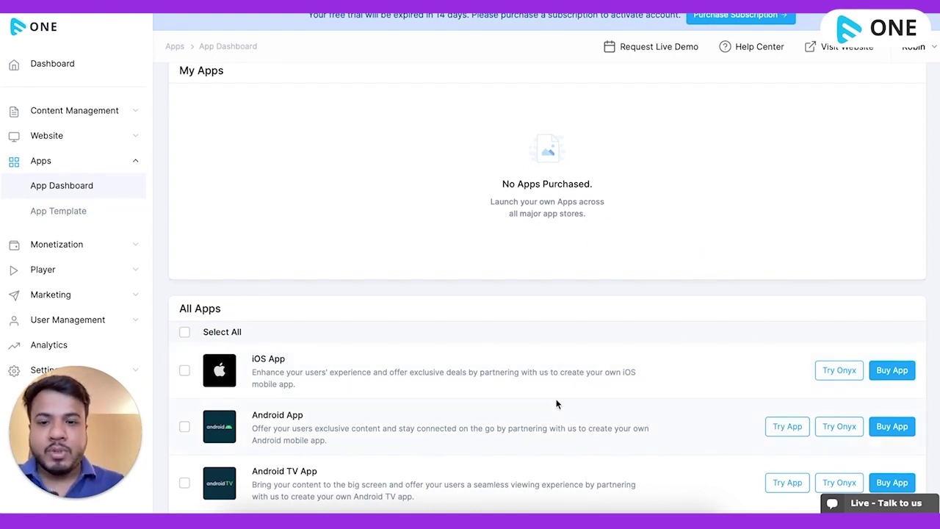
scroll(556, 404, "down", 3)
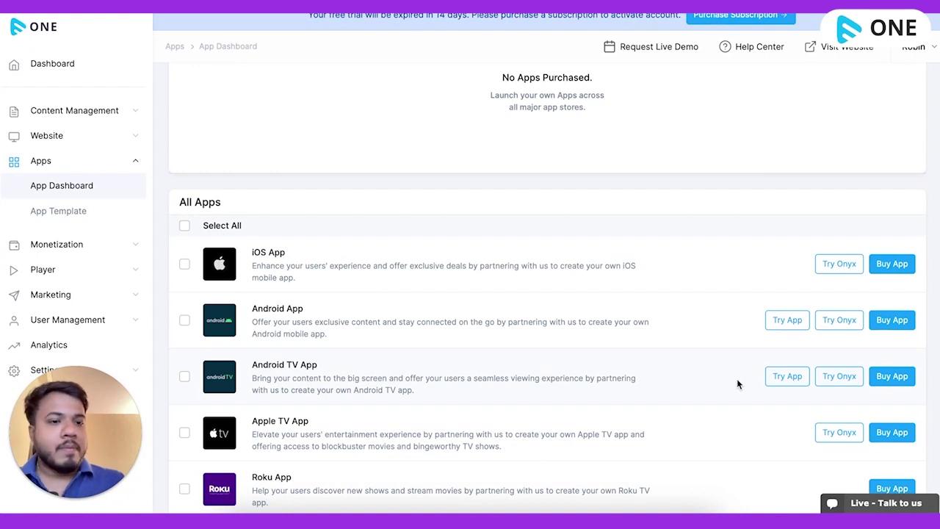
scroll(785, 380, "down", 1)
Start an Android TV App trial, paste the email address and name the app 'SoulSurfers'
left_click(785, 378)
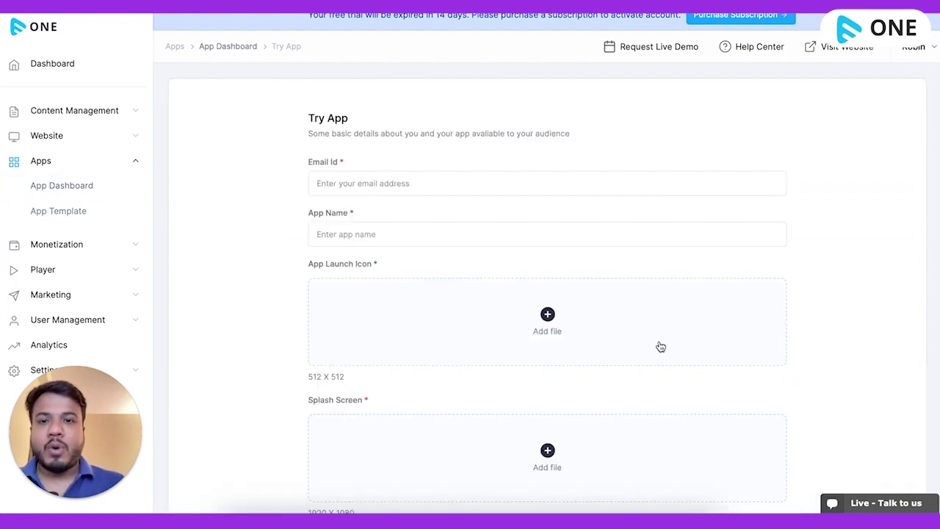
left_click(381, 183)
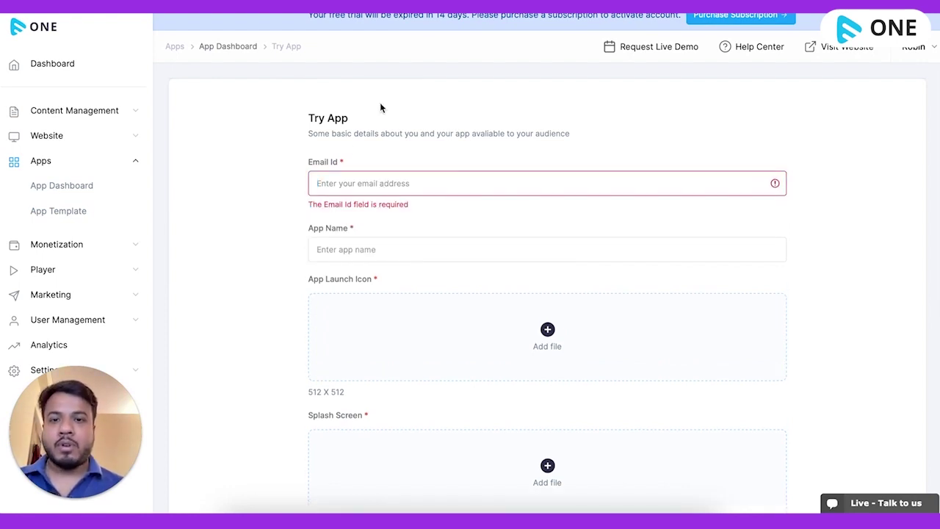
left_click(353, 188)
key("ctrl+v")
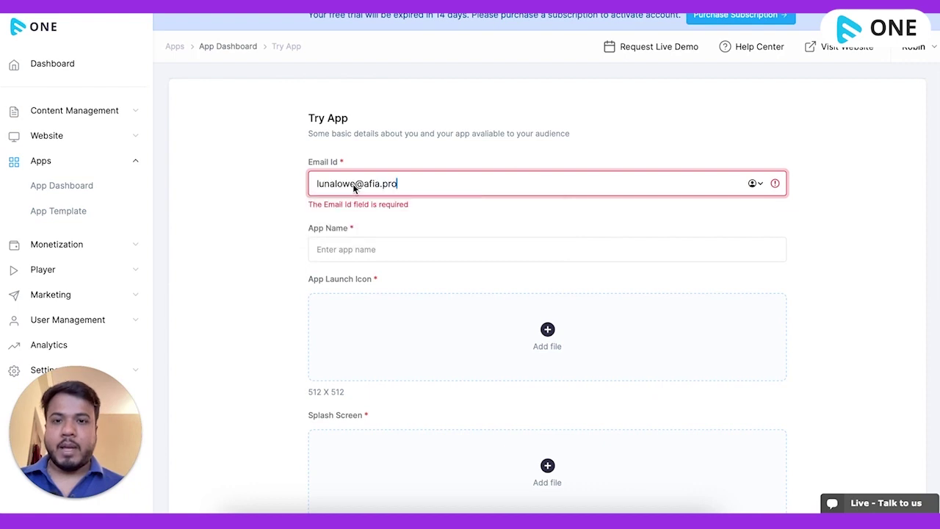
left_click(358, 249)
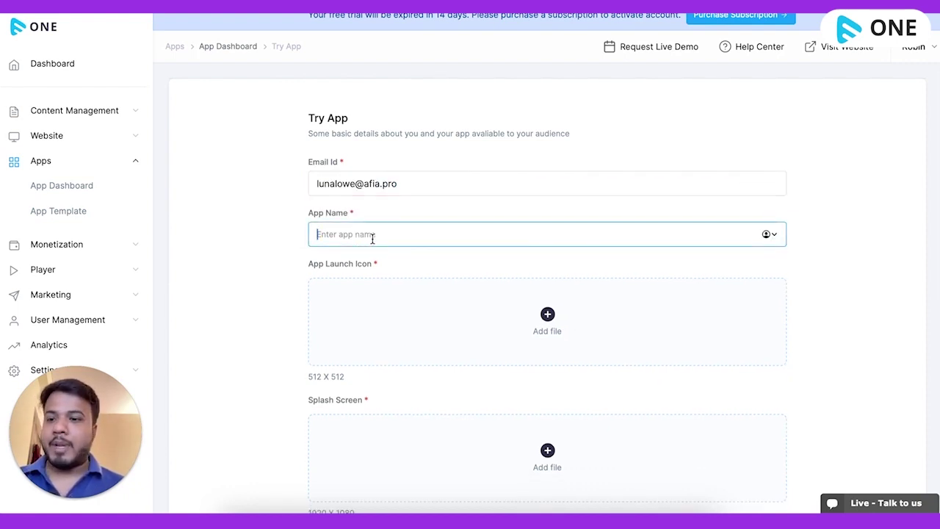
type("SoulS")
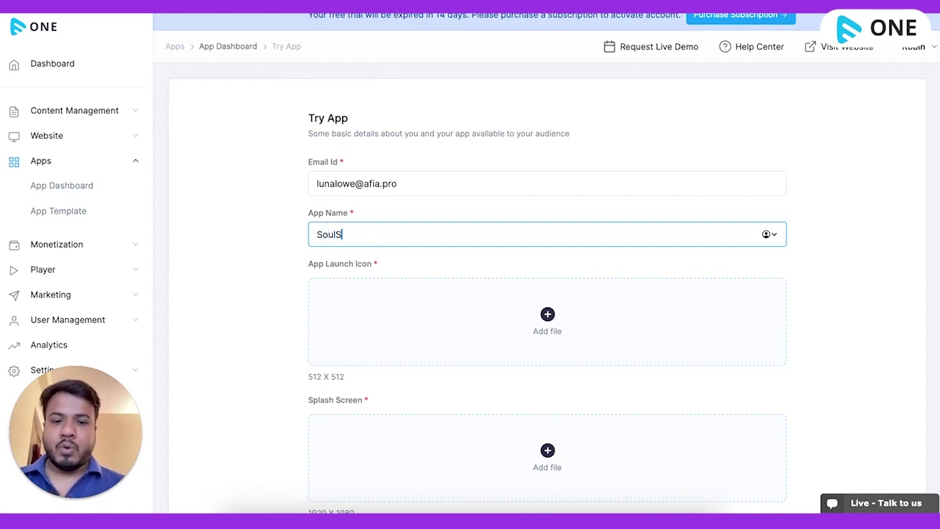
type("urfers")
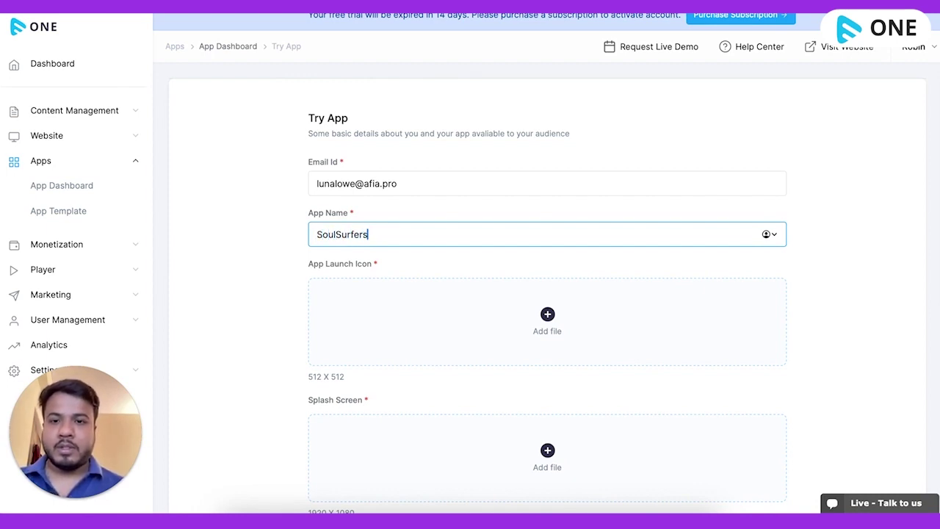
left_click(550, 314)
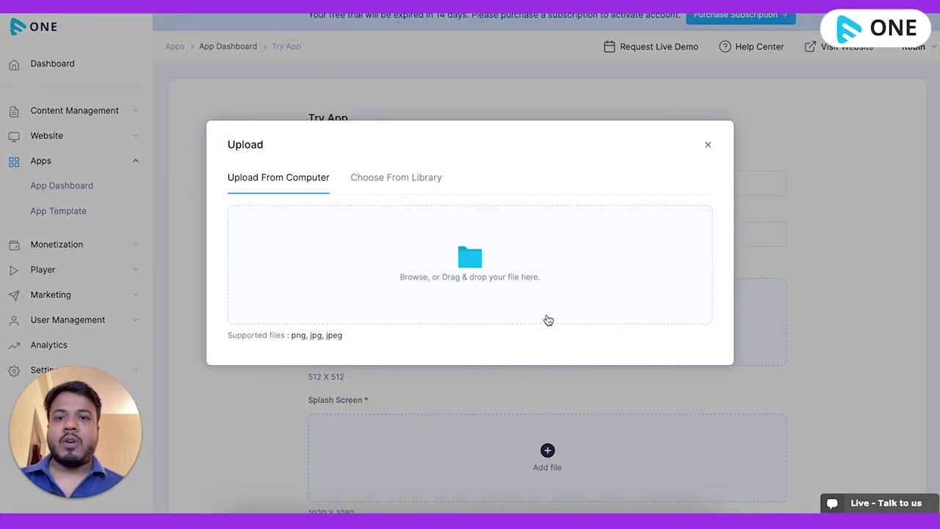
Choose the VR-headset library image as the launch icon, shift the crop right, and upload it
left_click(394, 181)
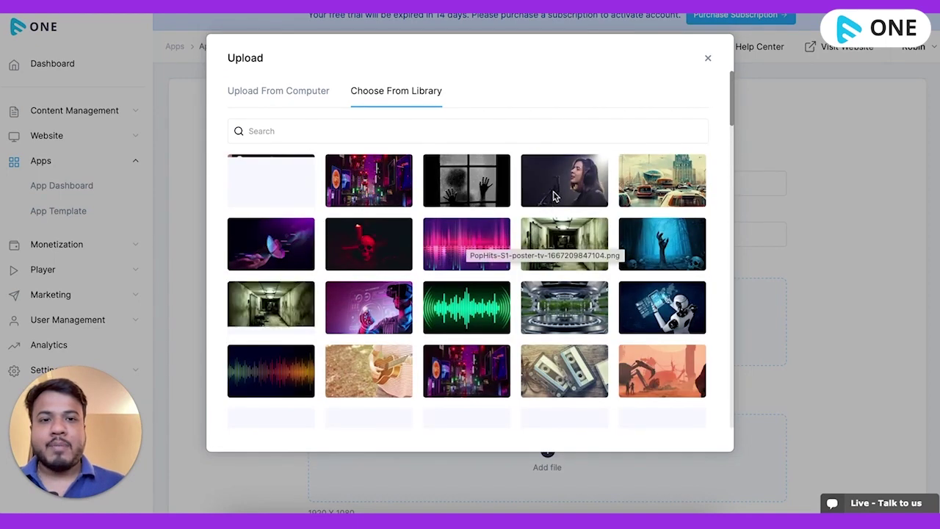
left_click(564, 188)
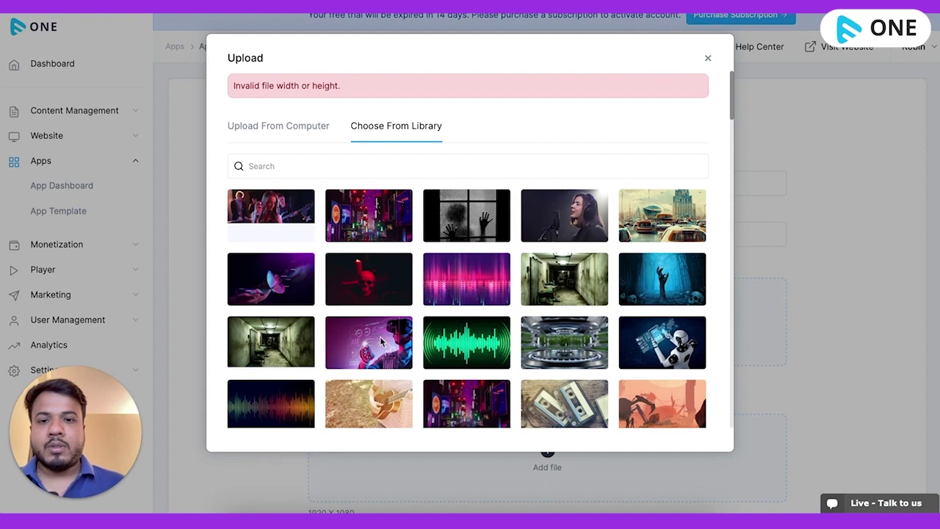
left_click(379, 342)
left_click_drag(419, 329, 591, 302)
left_click(687, 424)
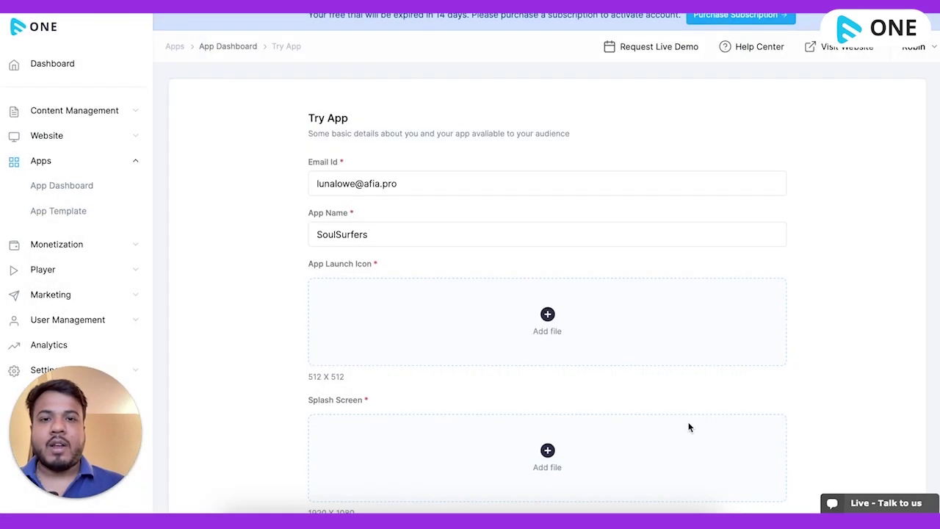
scroll(617, 352, "down", 3)
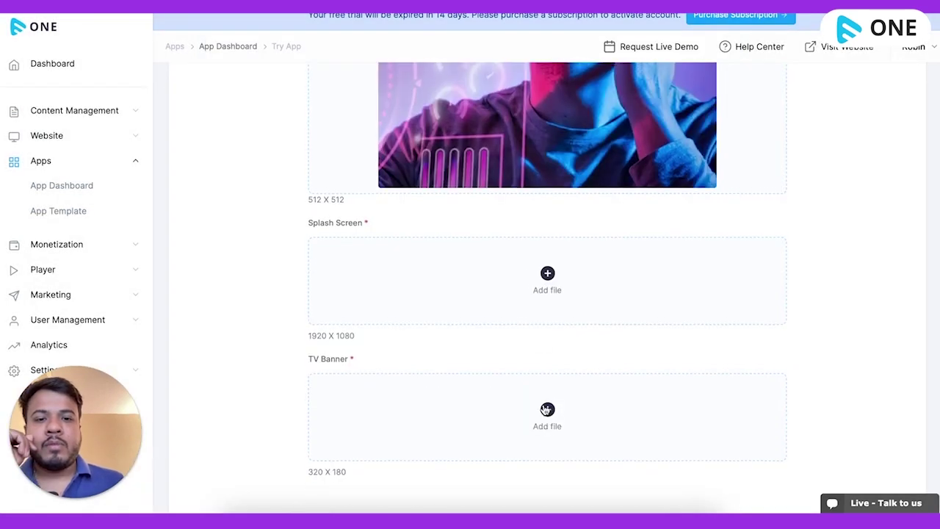
Set the pink sound-wave library image as the TV banner and build the Android TV app
left_click(547, 408)
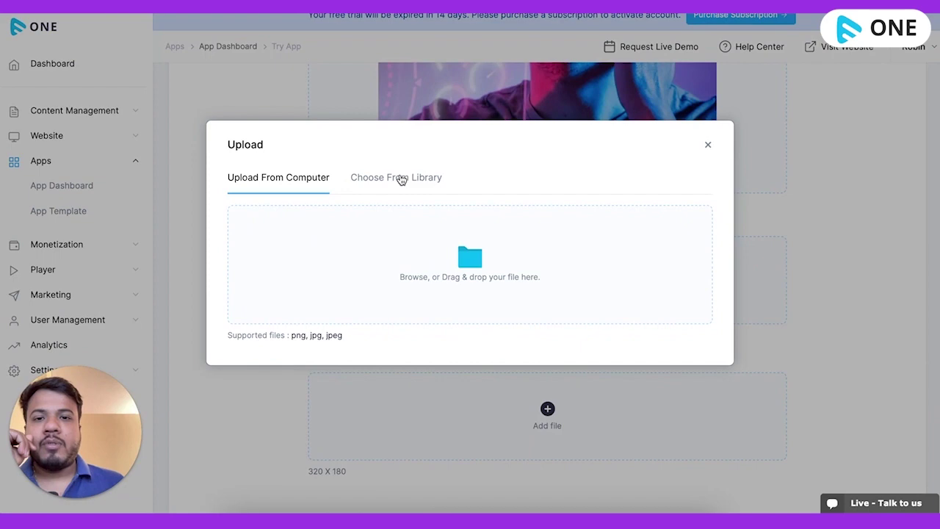
left_click(401, 180)
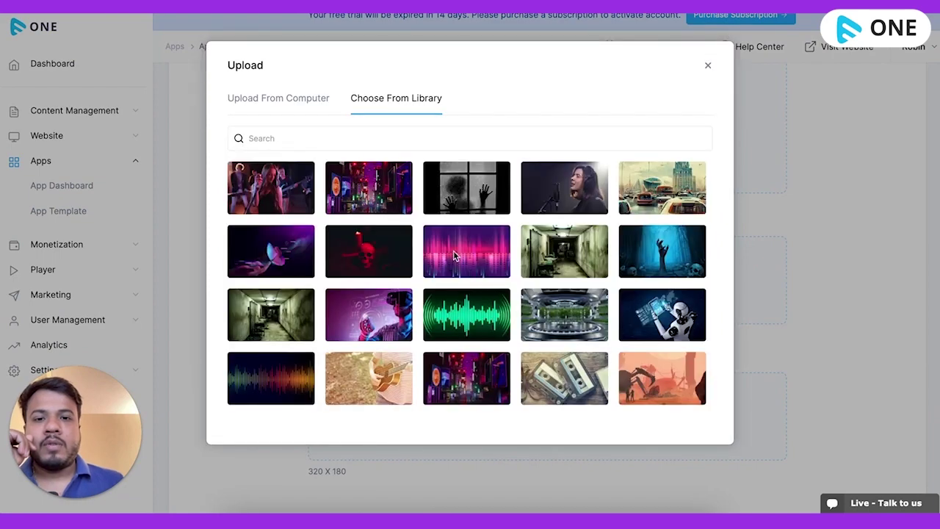
left_click(453, 253)
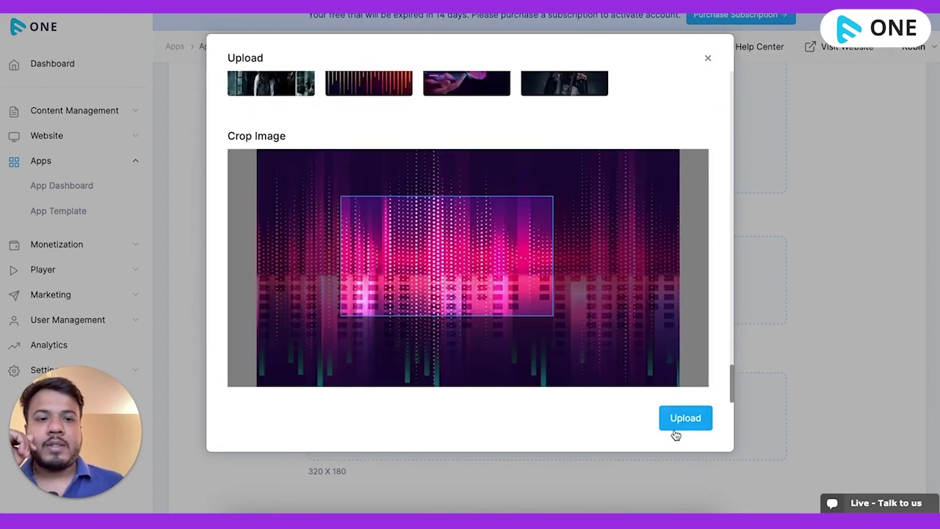
left_click(685, 418)
scroll(519, 376, "down", 2)
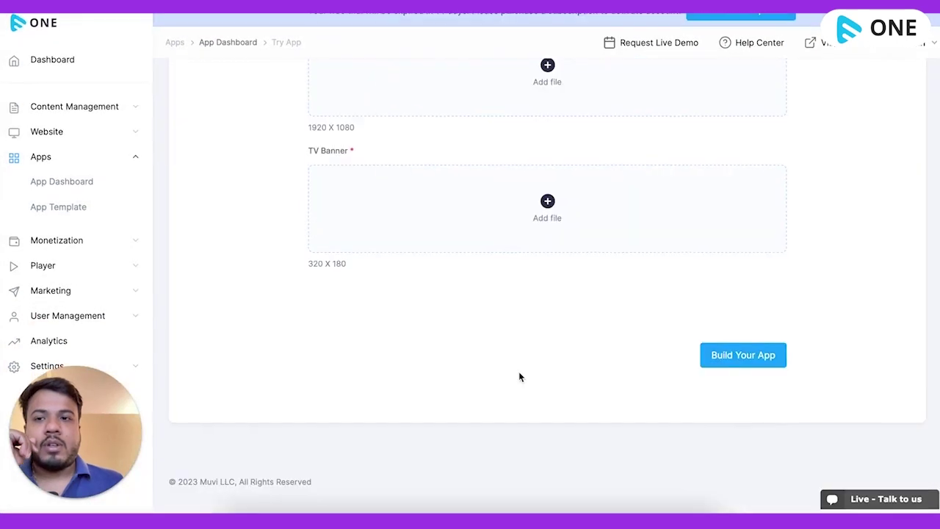
scroll(518, 376, "down", 2)
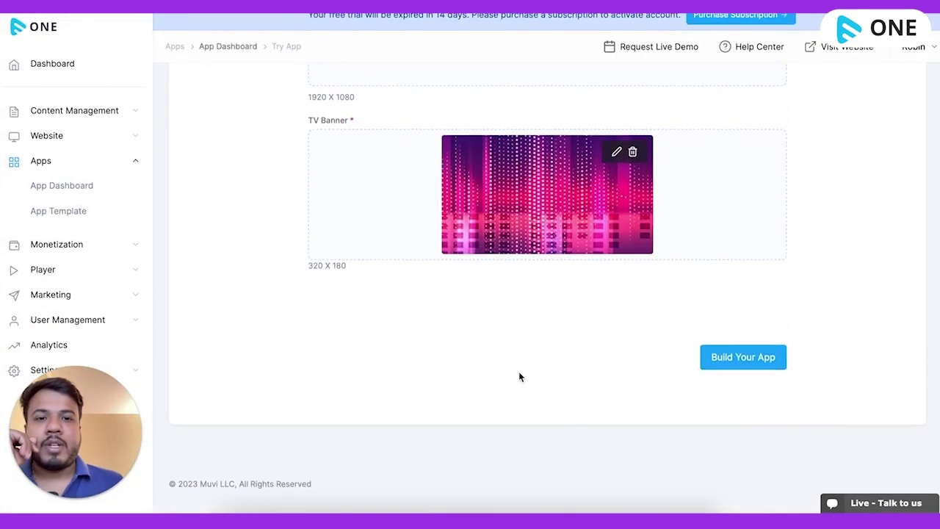
left_click(738, 363)
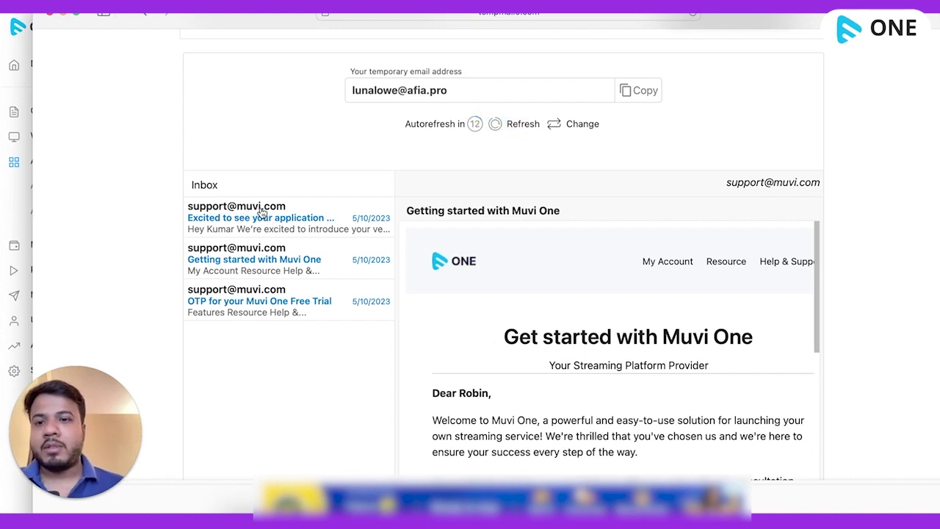
Open the 'Excited to see your application' email in Temp Mail and start the Android TV apk download
left_click(311, 222)
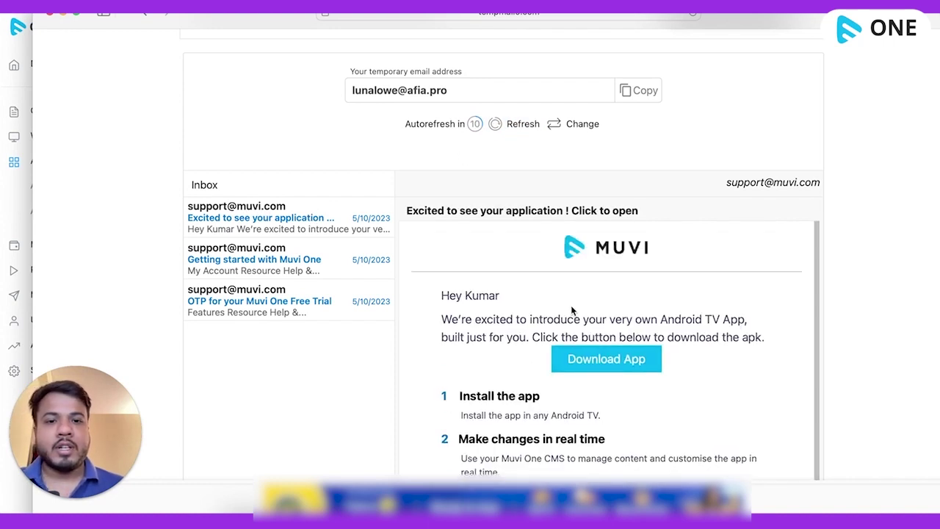
scroll(547, 328, "down", 3)
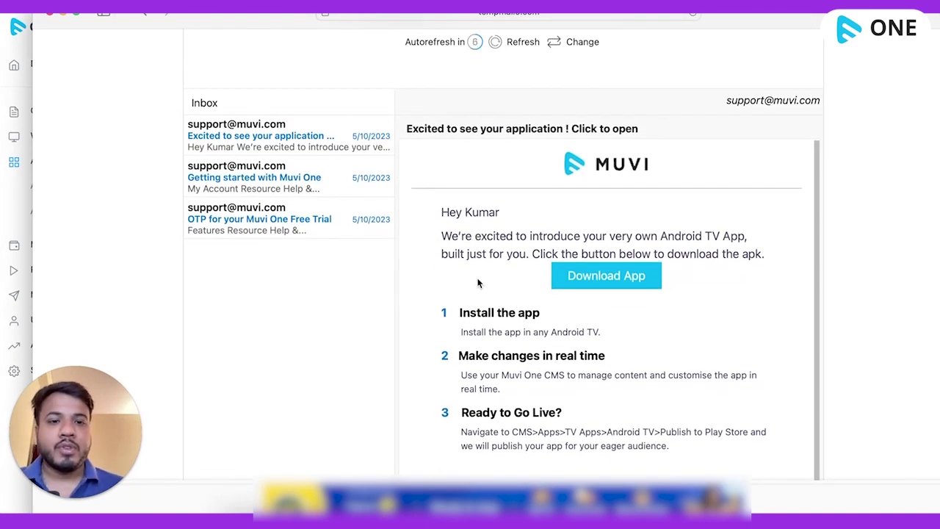
scroll(603, 319, "down", 4)
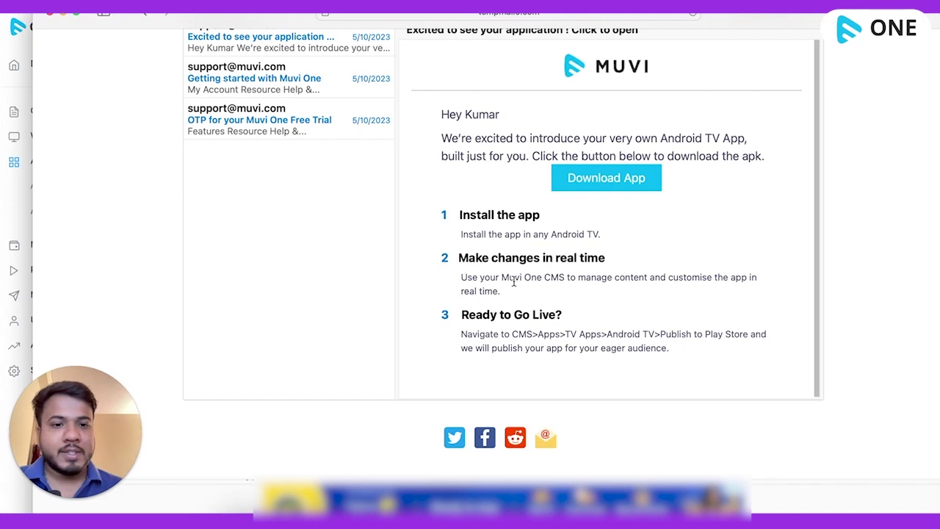
left_click(631, 182)
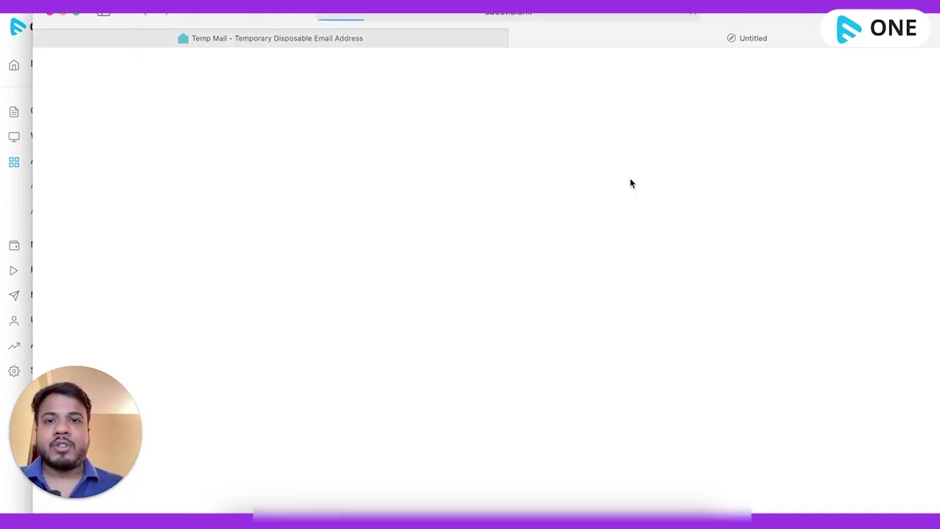